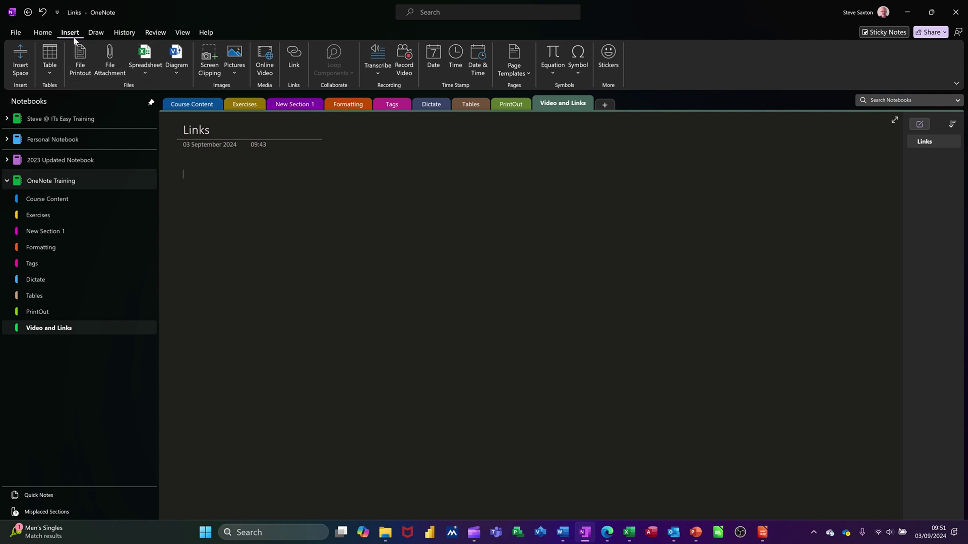
# Insert a link showing a first name that points to the Tags page in the Tags section
pyautogui.click(295, 53)
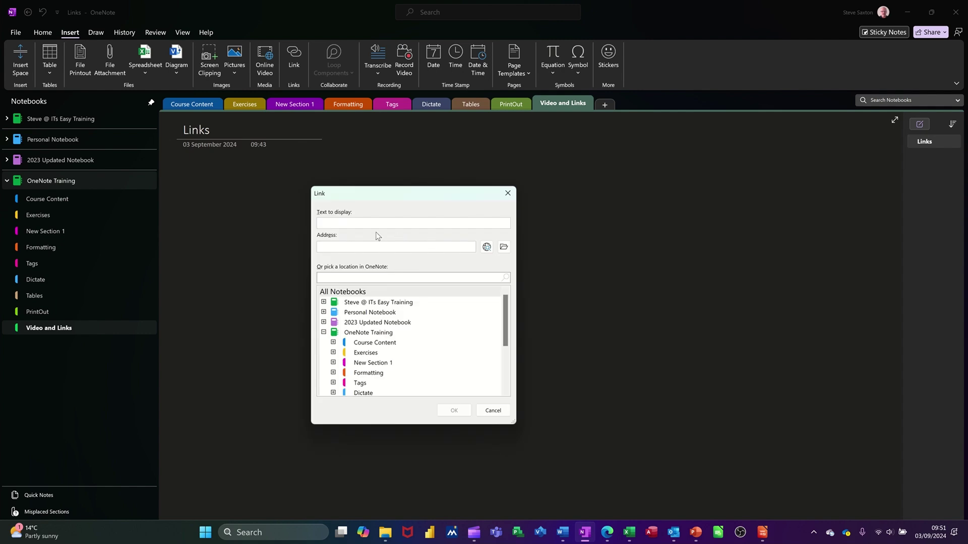
pyautogui.moveTo(373, 197); pyautogui.dragTo(408, 200)
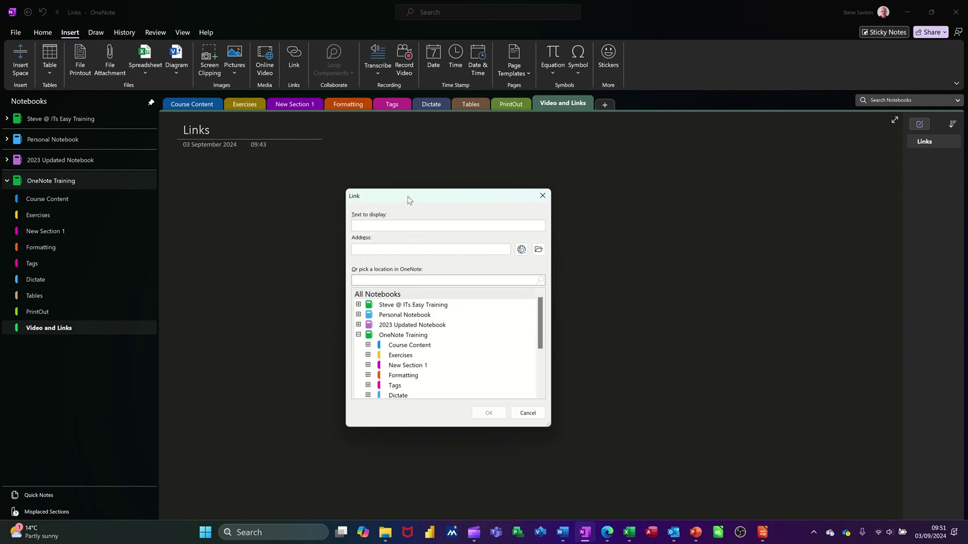
pyautogui.click(390, 224)
pyautogui.write('steve')
pyautogui.scroll(-2, 436, 374)
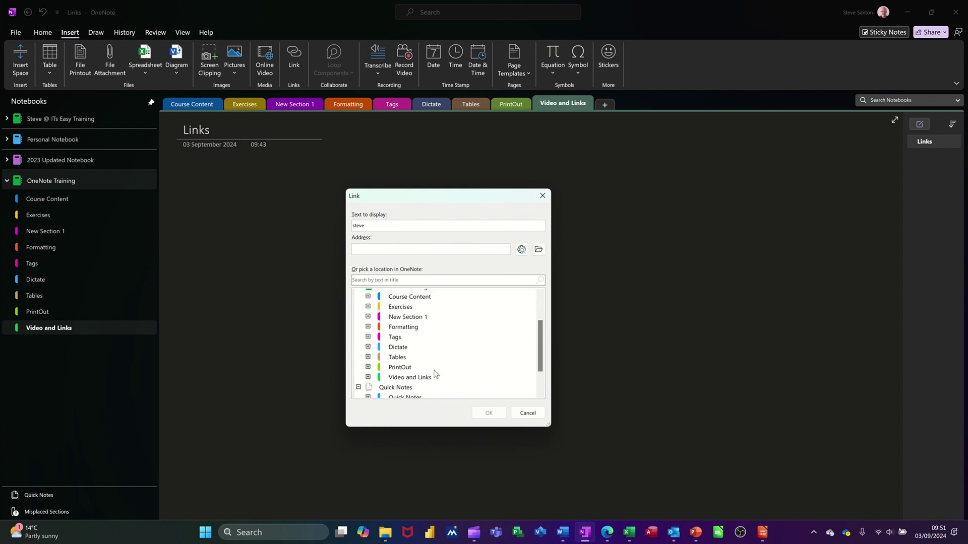
pyautogui.click(395, 337)
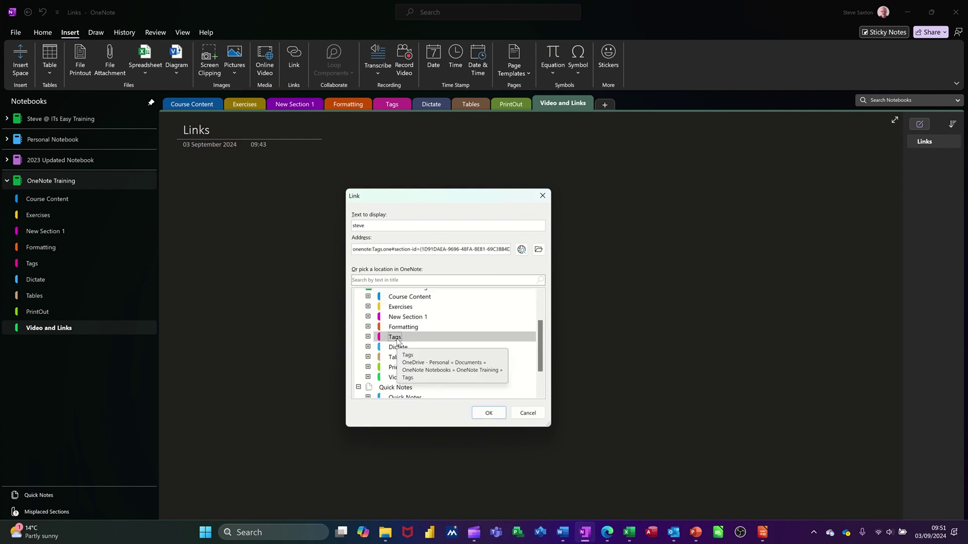
pyautogui.click(368, 337)
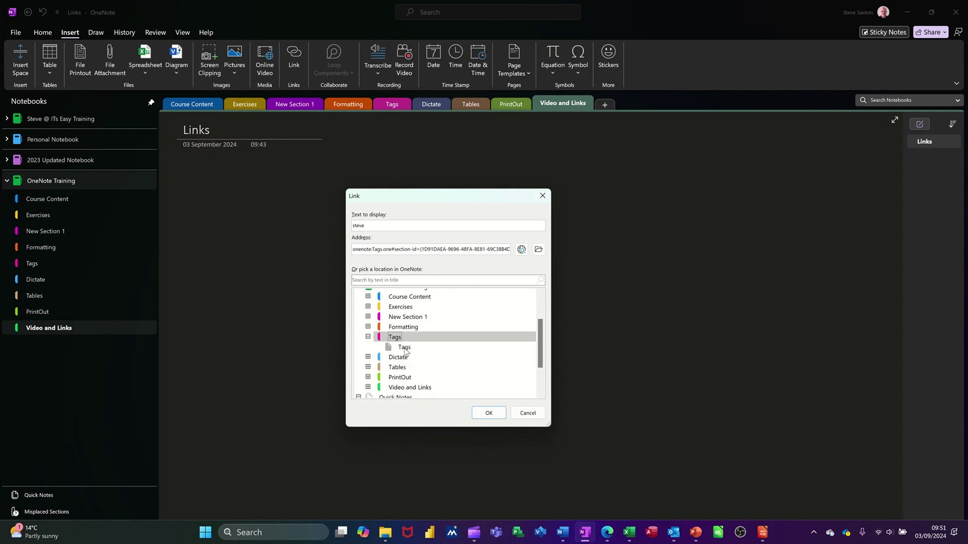
pyautogui.click(403, 349)
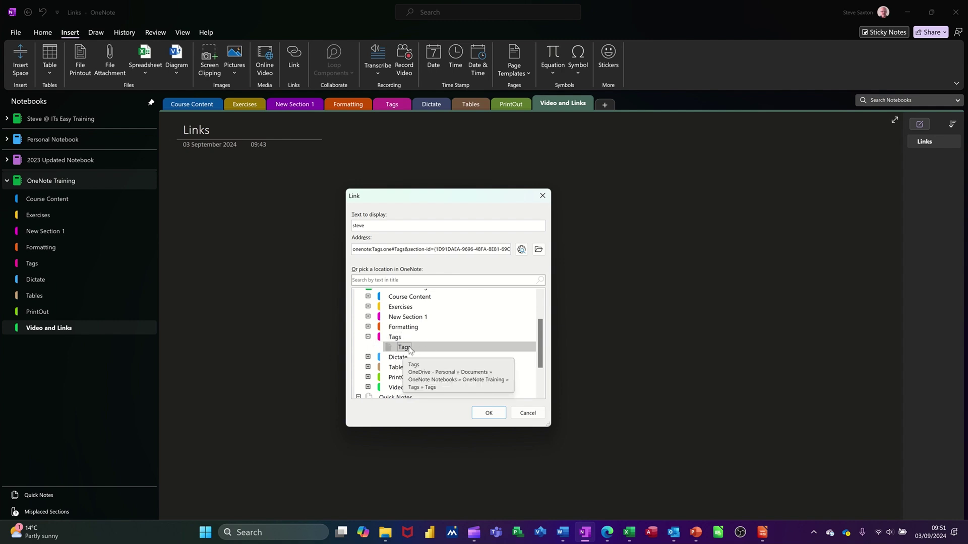
pyautogui.click(482, 414)
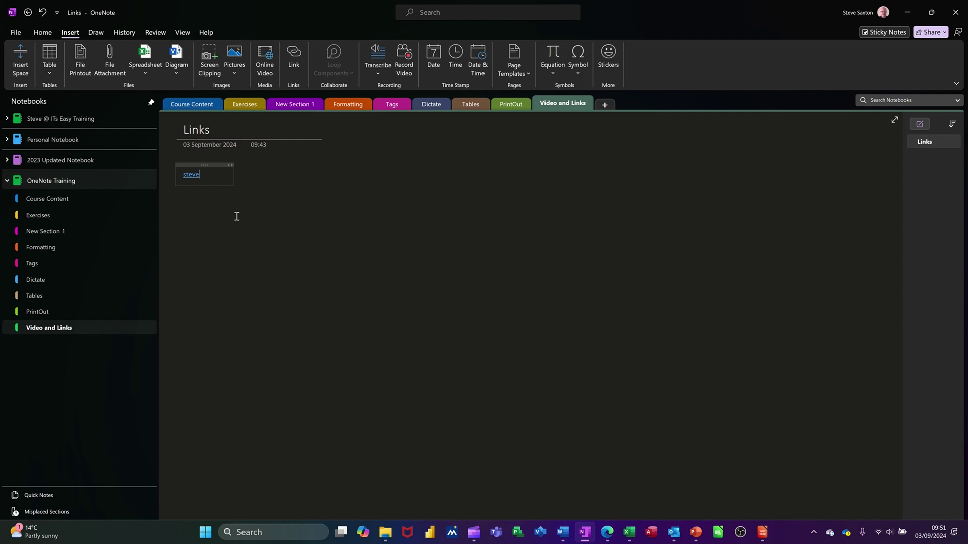
# Follow the new link to the Tags page, then return to Links and type 'test' beside it
pyautogui.click(191, 176)
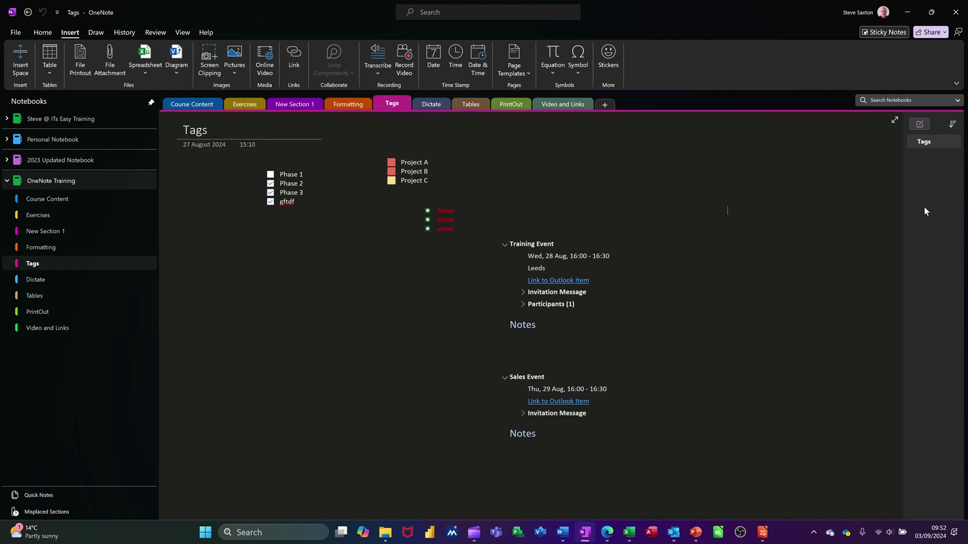
pyautogui.click(560, 105)
pyautogui.click(406, 328)
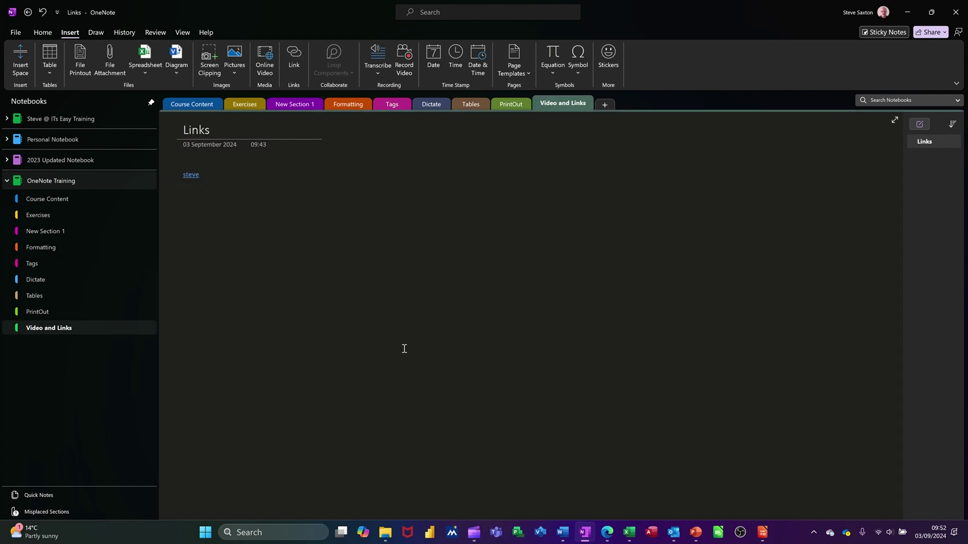
pyautogui.write('test')
# Link the word 'test' to the Tags page of the Tags section and follow it
pyautogui.doubleClick(309, 175)
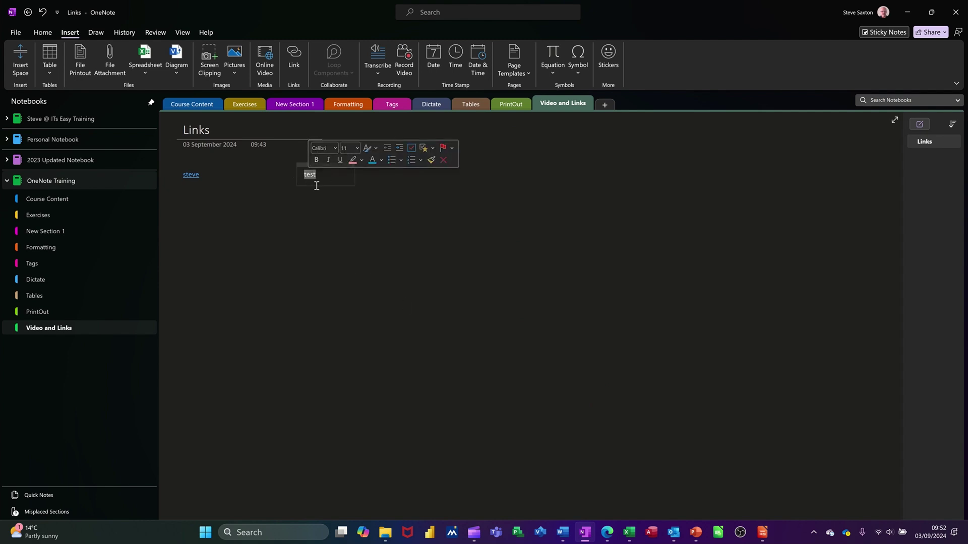
pyautogui.click(299, 57)
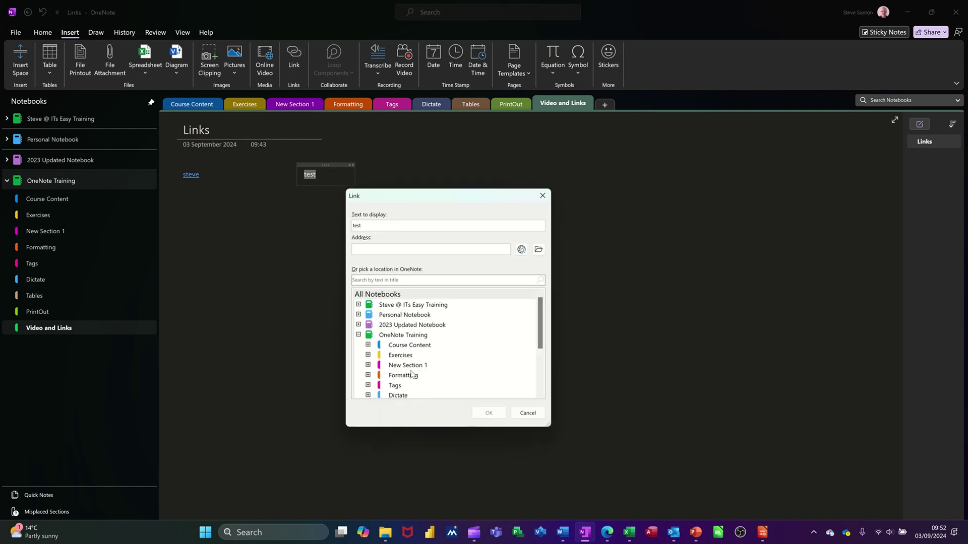
pyautogui.click(394, 386)
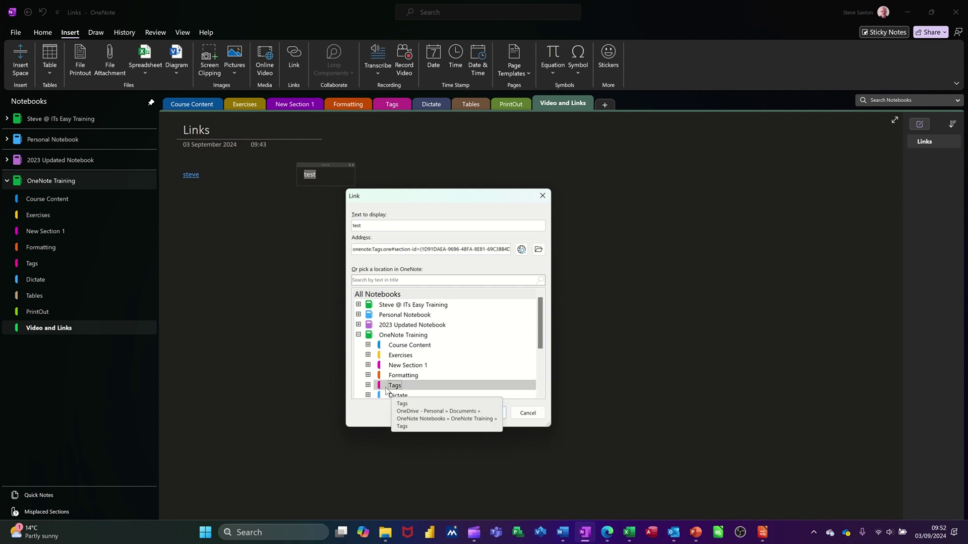
pyautogui.click(368, 386)
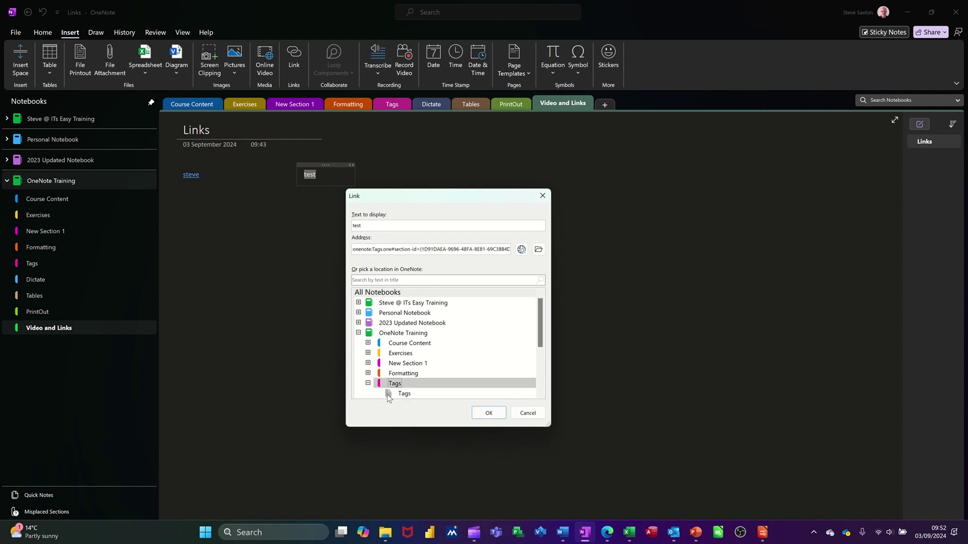
pyautogui.click(388, 397)
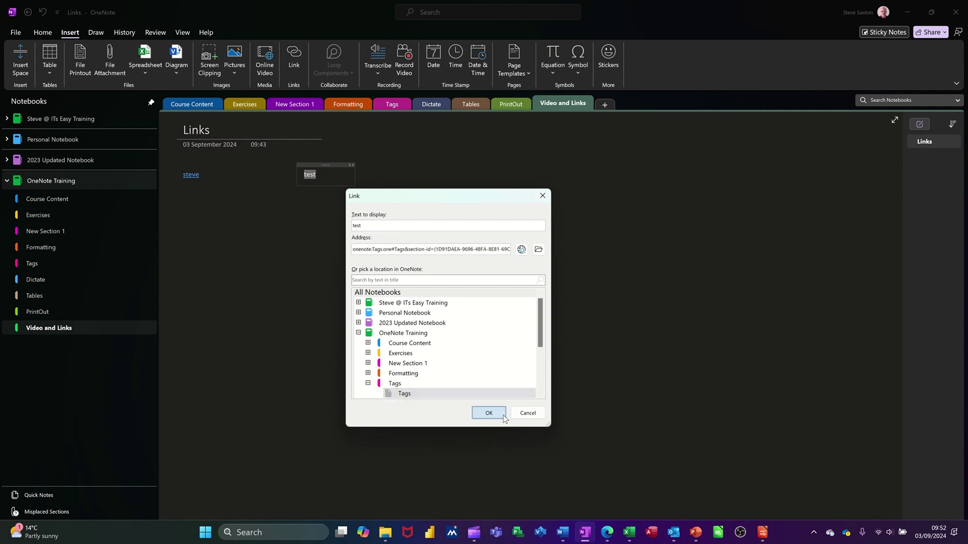
pyautogui.click(502, 414)
pyautogui.click(366, 277)
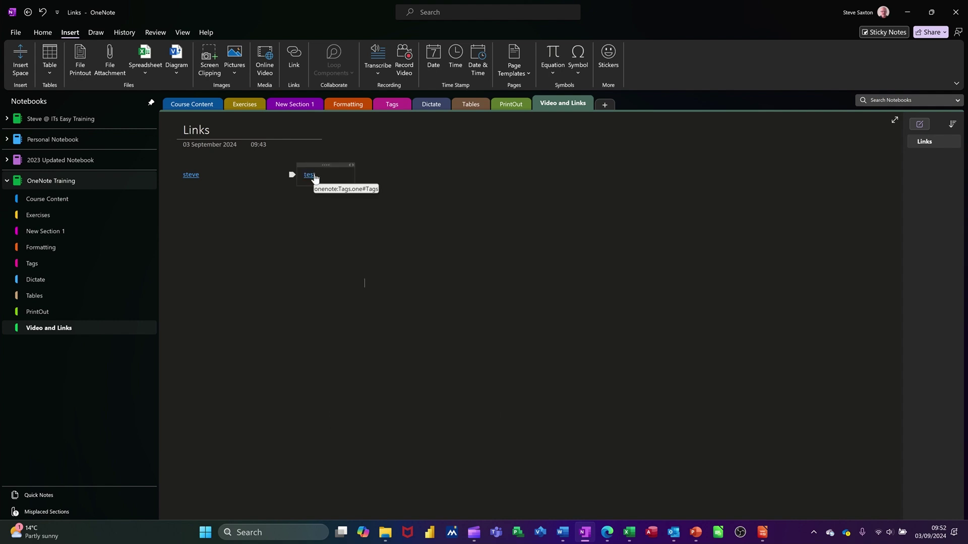
pyautogui.click(310, 176)
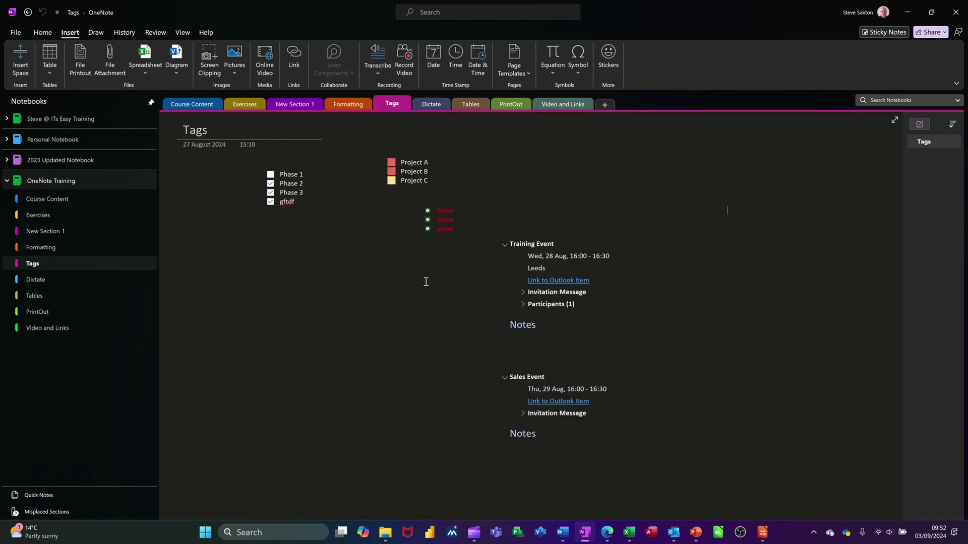
# Back on Links, type a [[tags]] wiki link, follow it to the Tags page and return
pyautogui.click(554, 105)
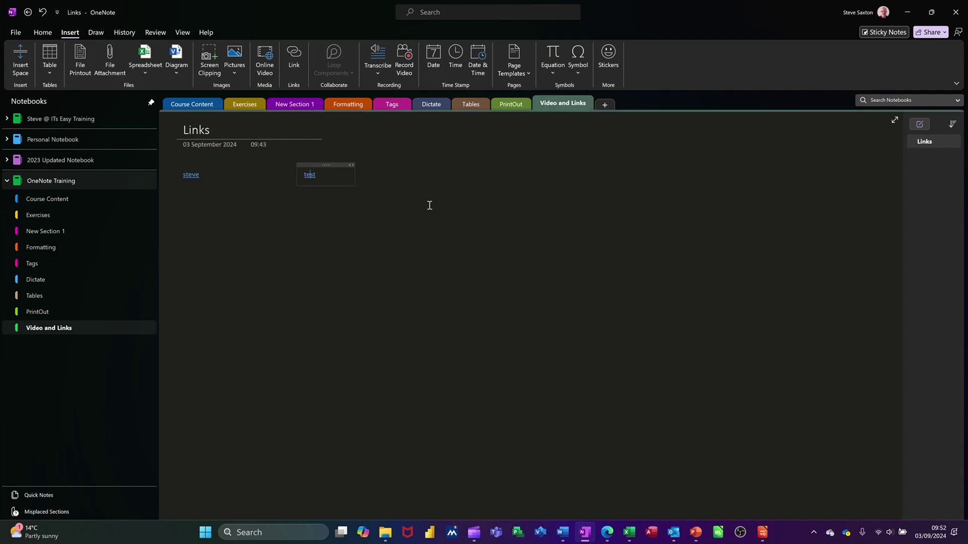
pyautogui.click(402, 171)
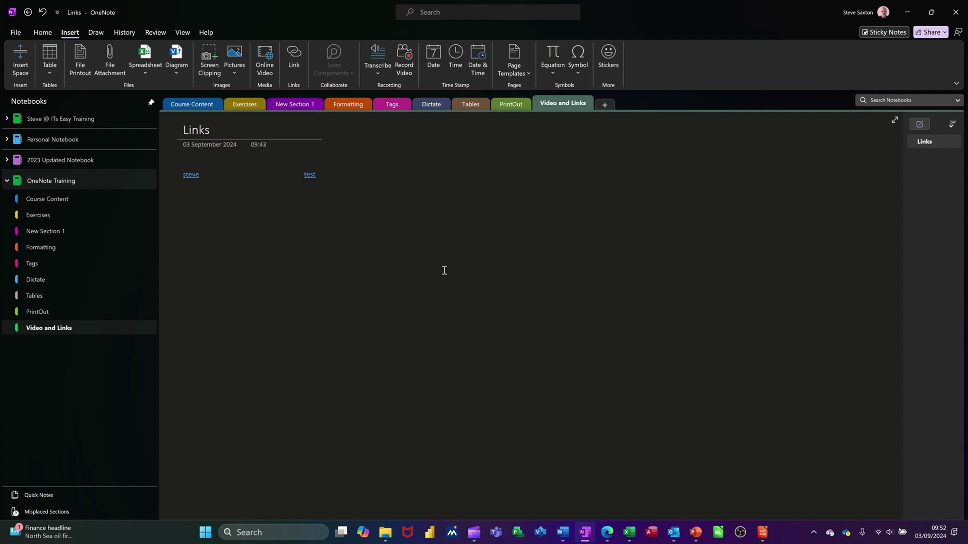
pyautogui.write('[[tags]]')
pyautogui.click(410, 176)
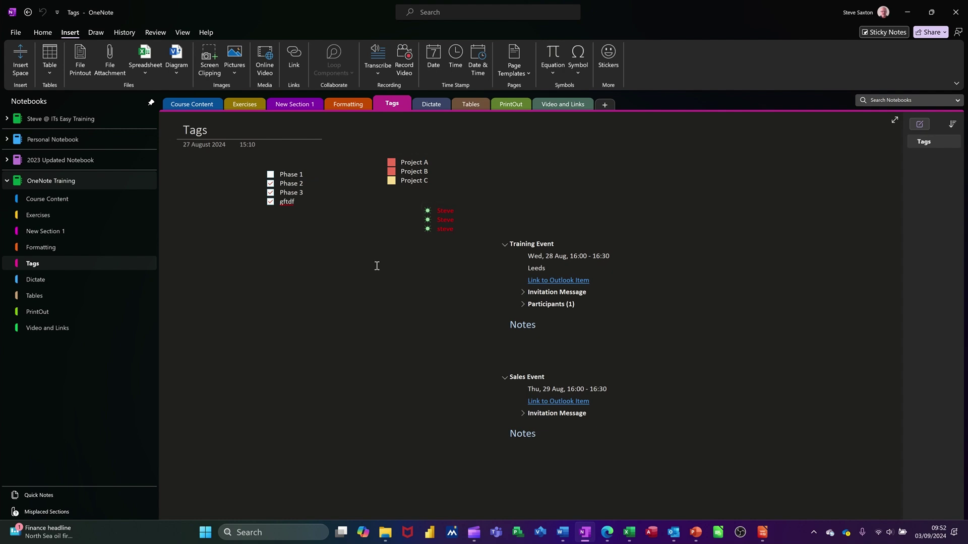
pyautogui.click(556, 107)
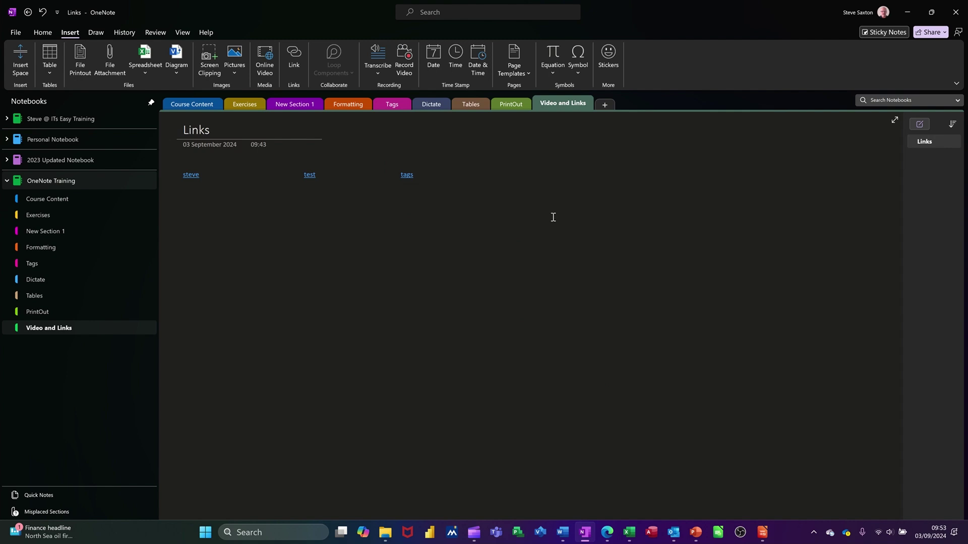
# Add a wiki-style link with a first name, follow it to its new page, and return to Links
pyautogui.click(487, 174)
pyautogui.write('[[john]]')
pyautogui.click(492, 177)
pyautogui.click(924, 142)
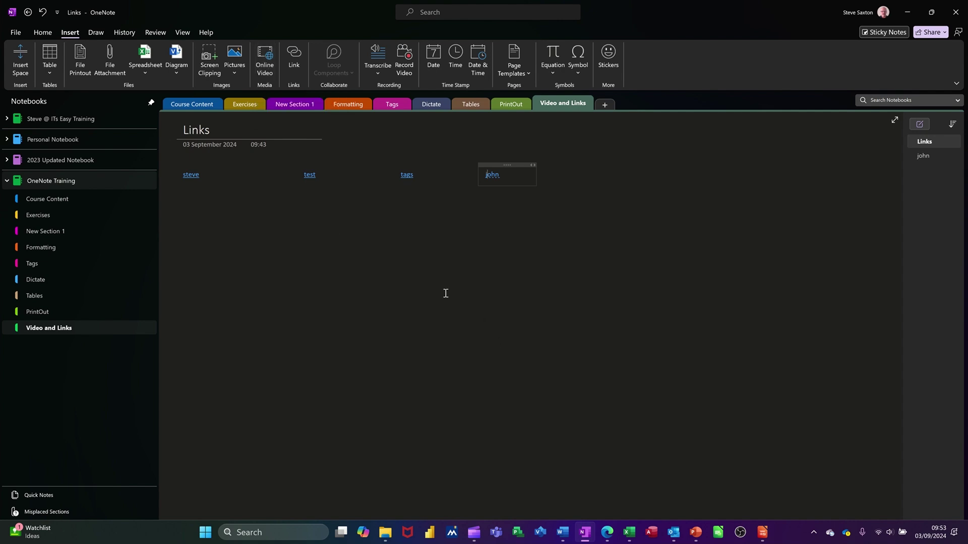
# Start an Online Video insert and copy the video's share link from YouTube Studio in Edge
pyautogui.click(266, 57)
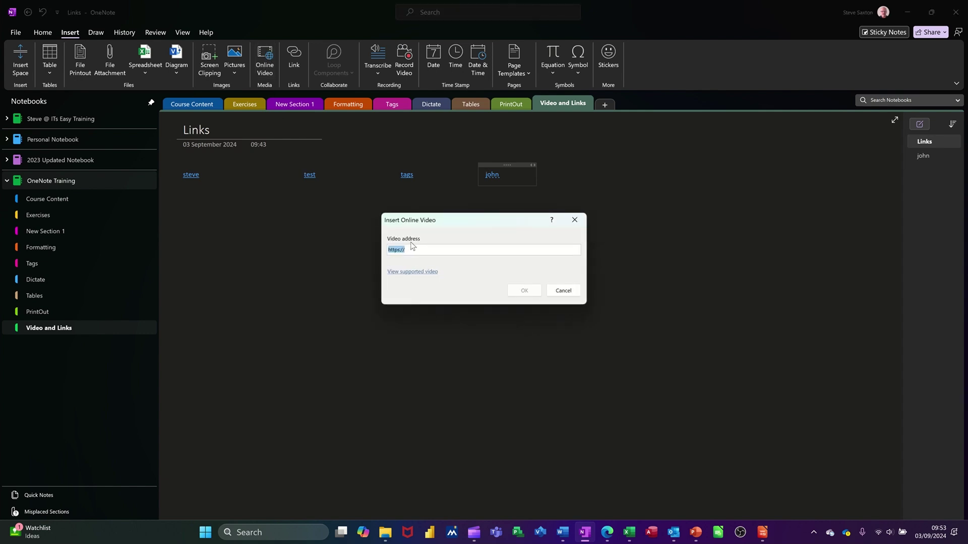
pyautogui.click(607, 533)
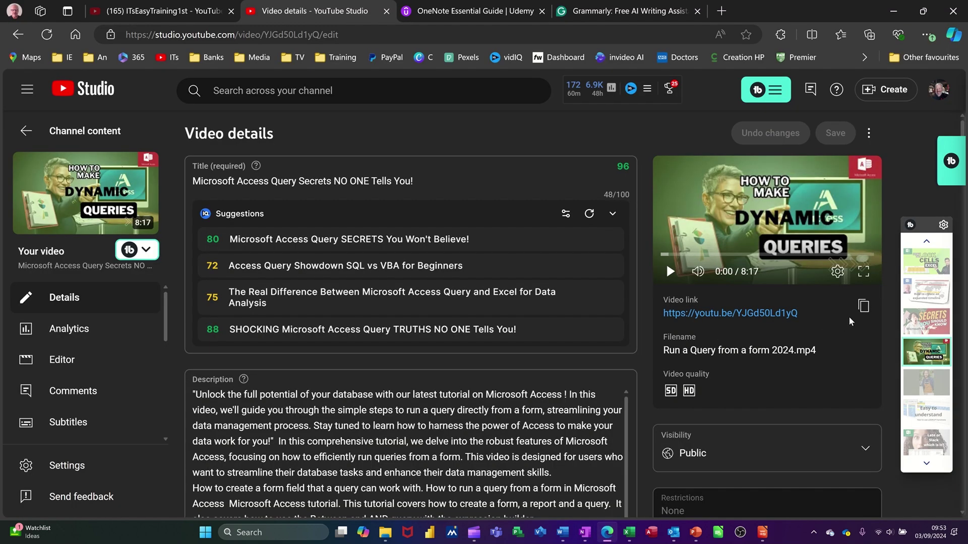
pyautogui.click(866, 310)
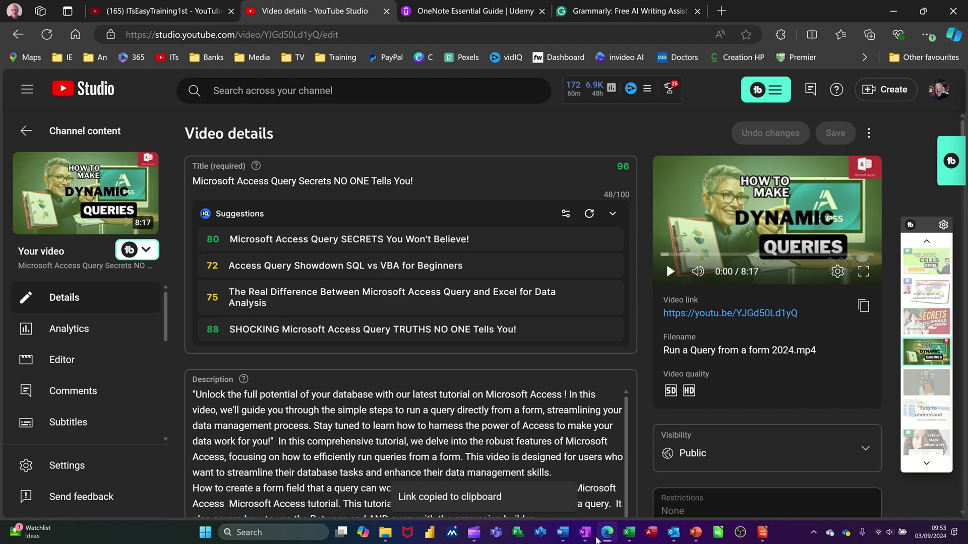
pyautogui.click(532, 440)
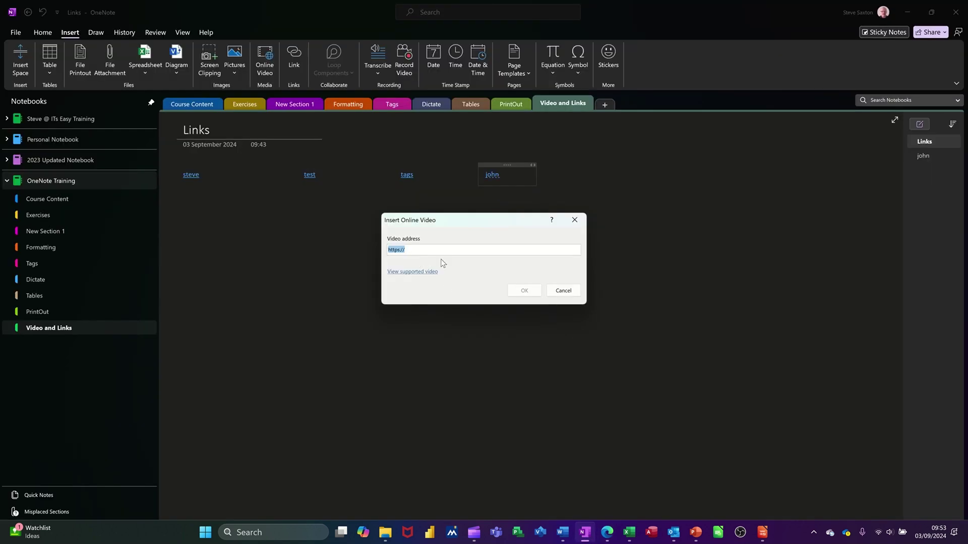
# Embed the pasted Access Query Secrets YouTube video, play and pause it, then delete it
pyautogui.hotkey('ctrl', 'v')
pyautogui.click(522, 290)
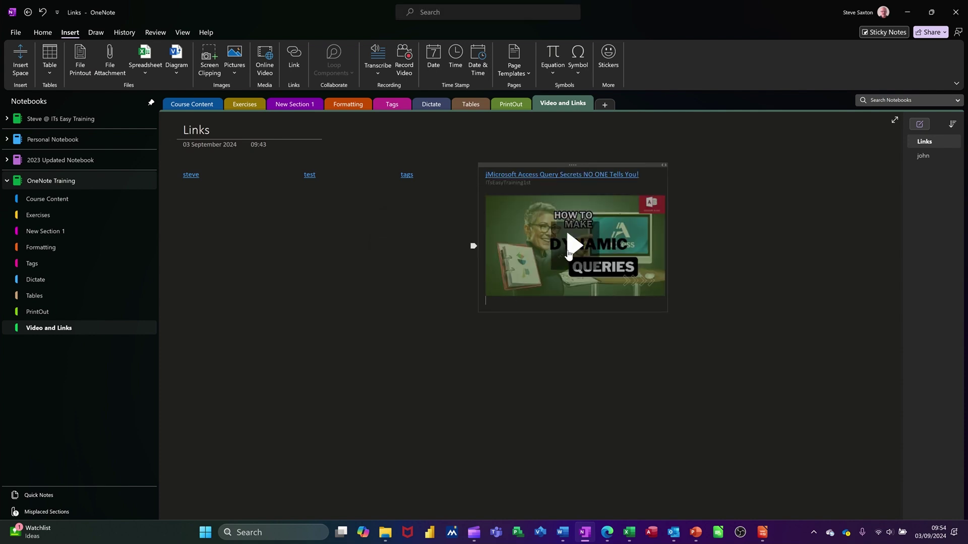
pyautogui.click(574, 247)
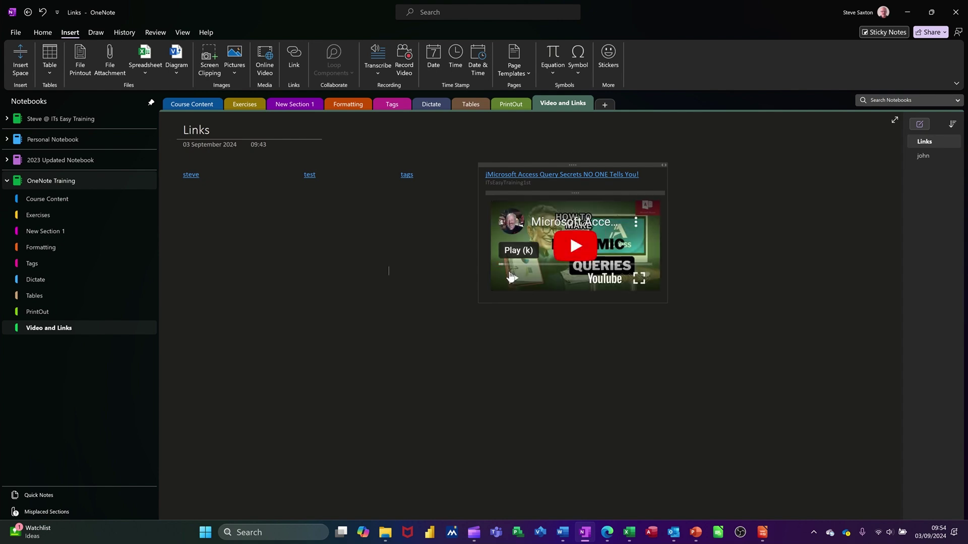
pyautogui.click(512, 277)
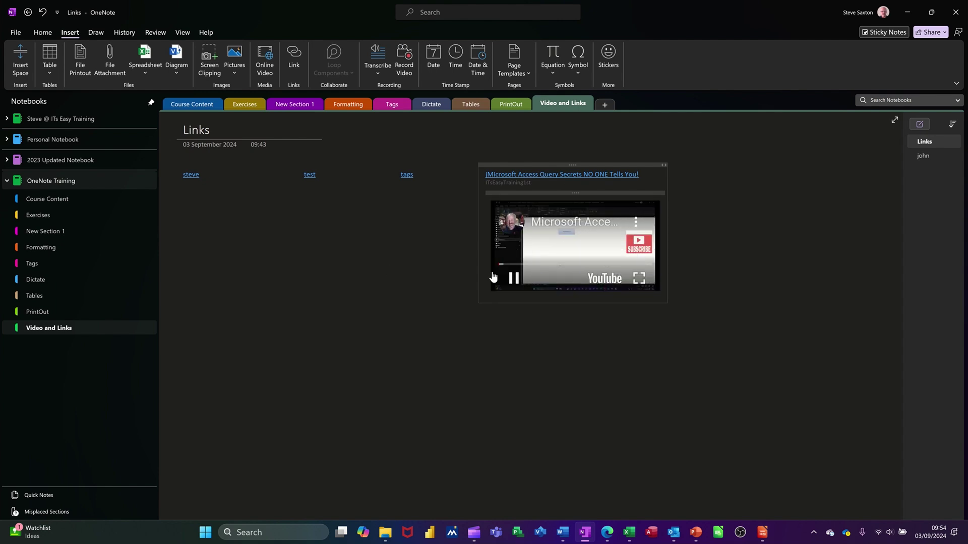
pyautogui.click(513, 277)
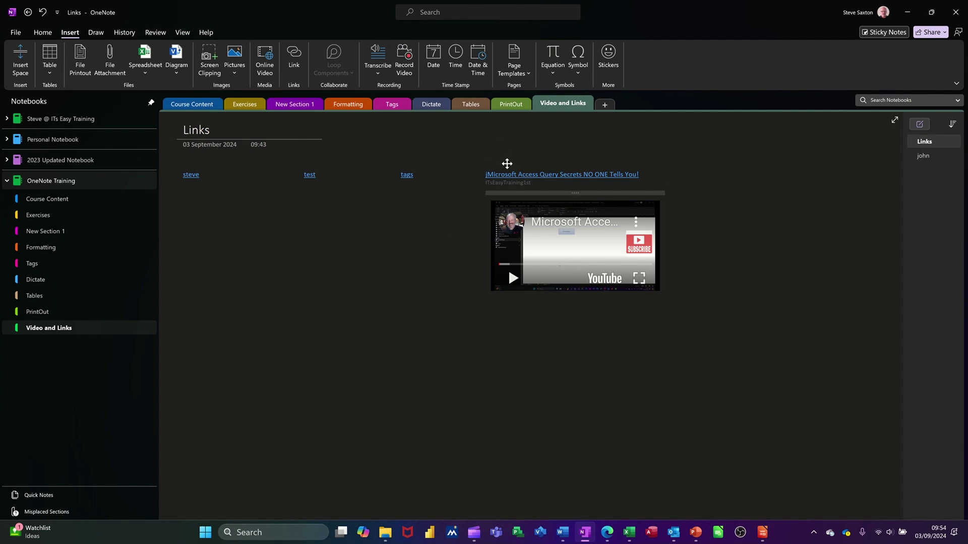
pyautogui.click(507, 166)
pyautogui.press('Delete')
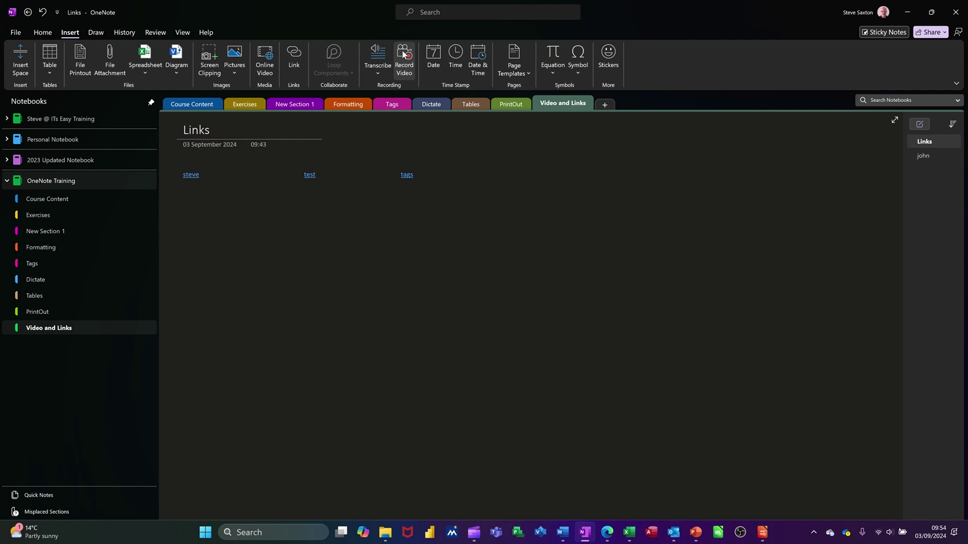
# Record a four-second webcam clip onto the Links page and play it back twice
pyautogui.click(403, 54)
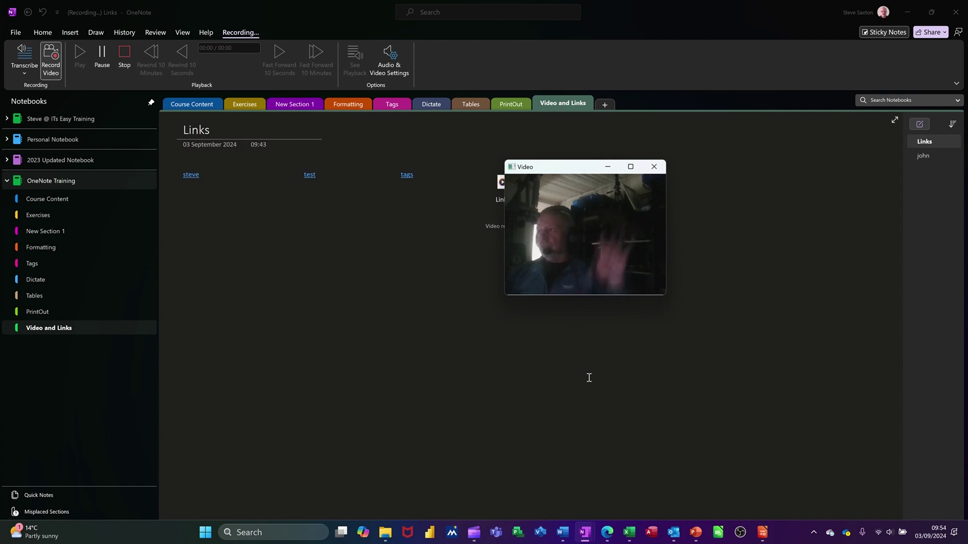
pyautogui.click(655, 168)
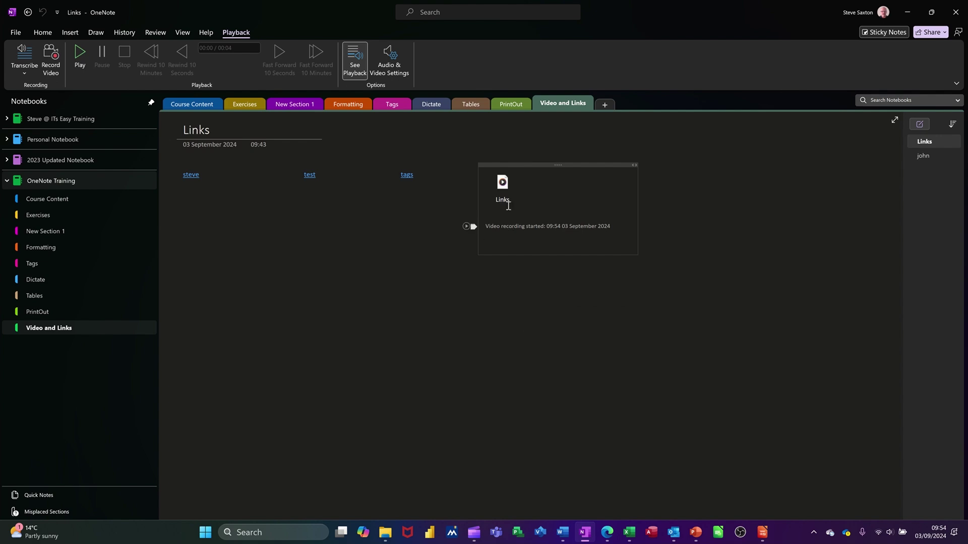
pyautogui.click(502, 187)
pyautogui.doubleClick(503, 187)
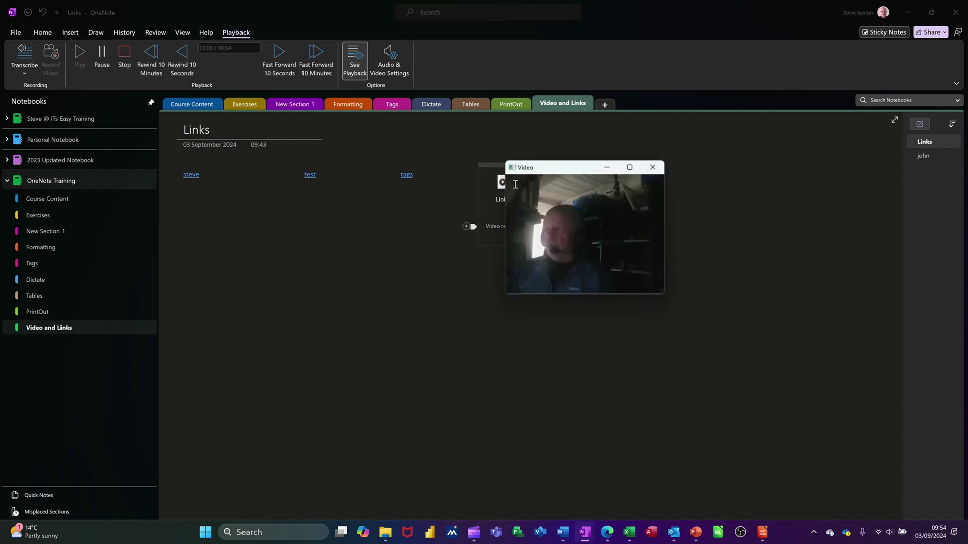
pyautogui.click(654, 166)
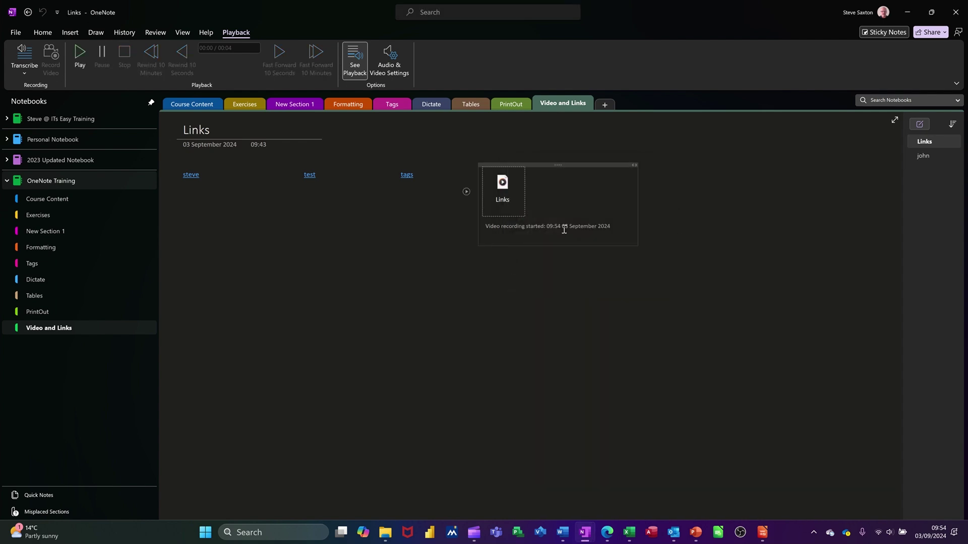
pyautogui.doubleClick(504, 185)
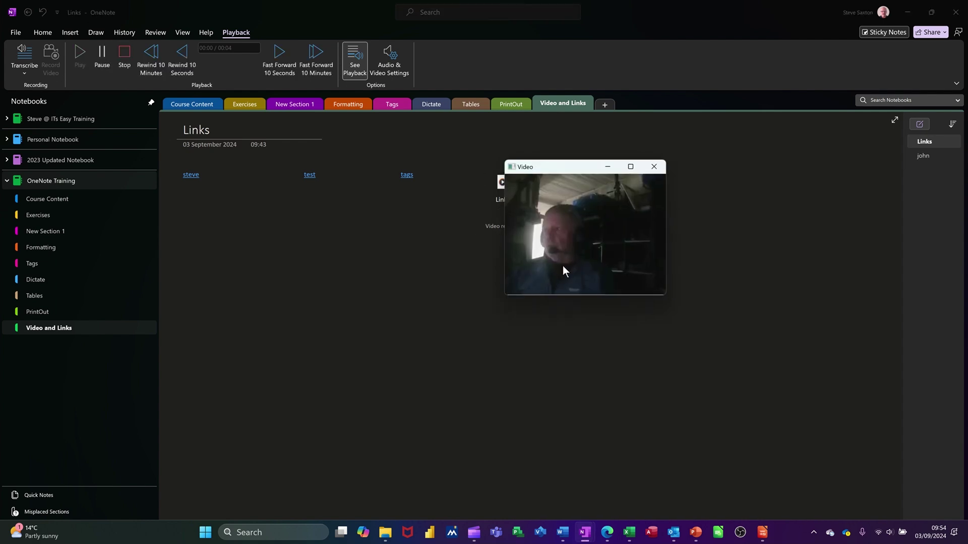
pyautogui.click(654, 168)
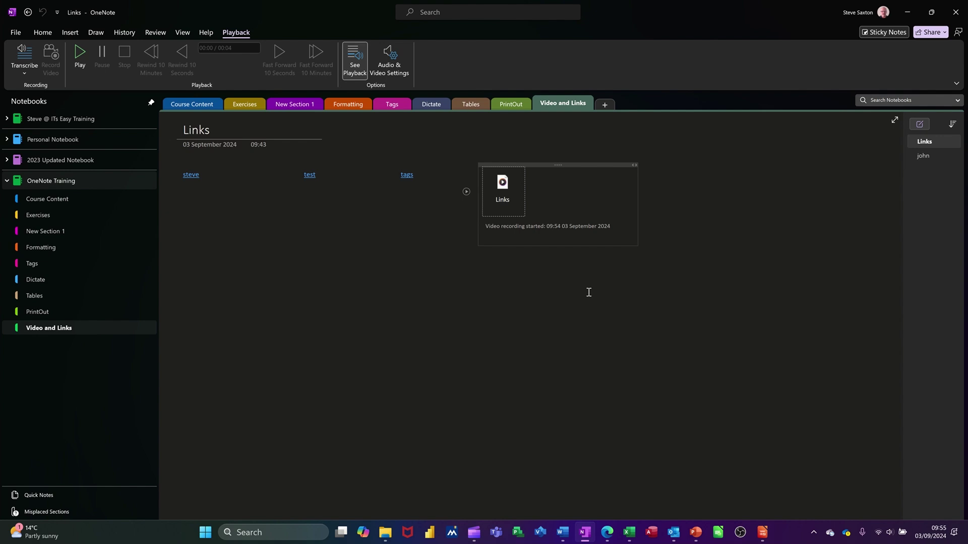
# Deselect the recorded clip and switch to the Insert ribbon
pyautogui.click(263, 216)
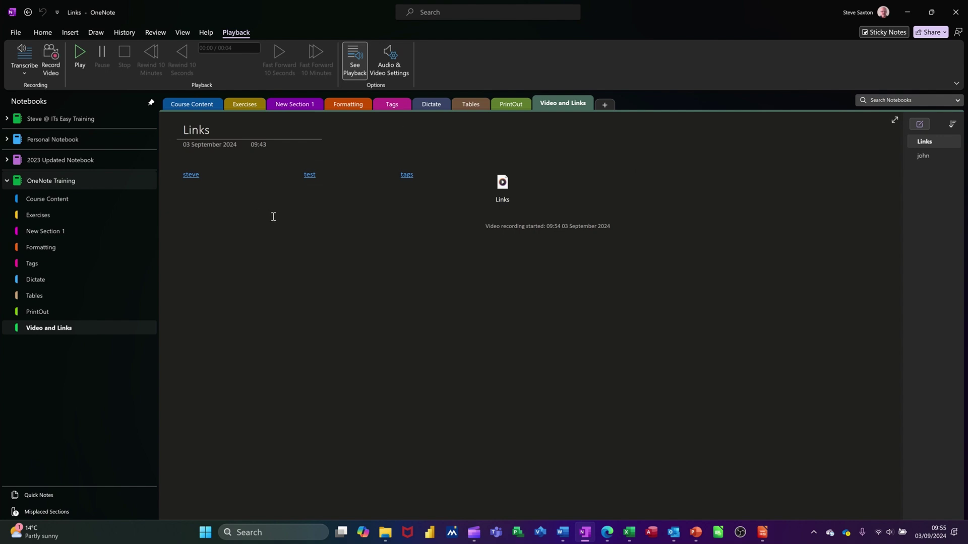
pyautogui.click(70, 32)
pyautogui.click(294, 70)
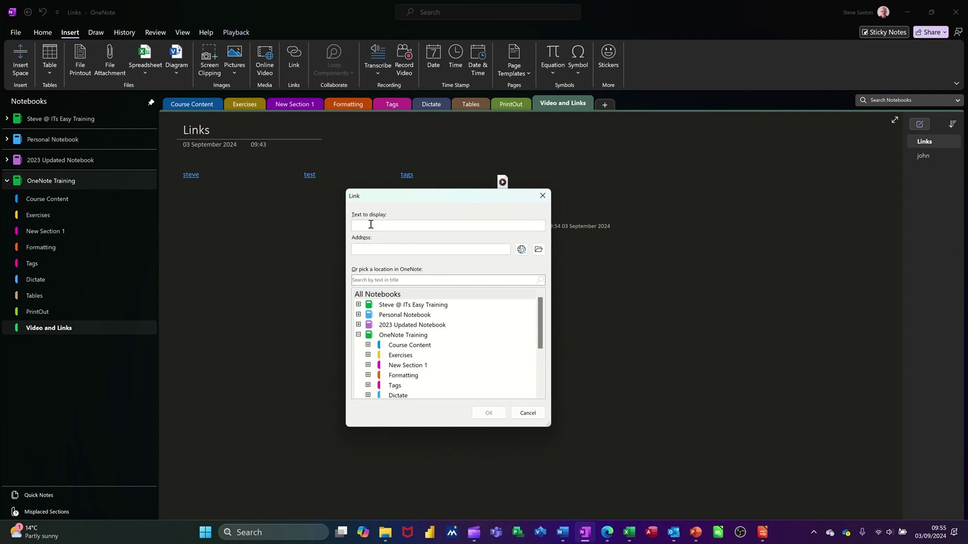
pyautogui.write('web')
pyautogui.click(405, 250)
pyautogui.write('www.itseasy')
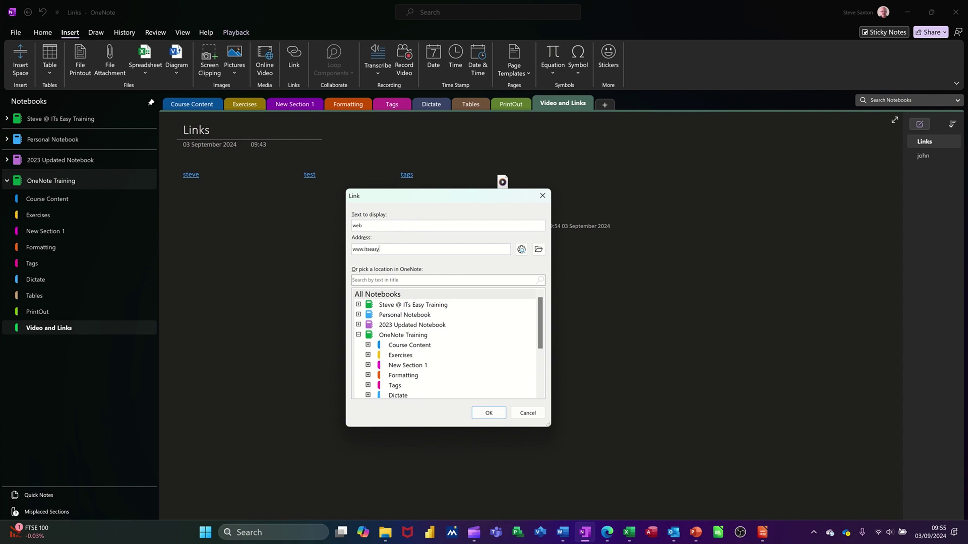
pyautogui.write('.co.uk')
pyautogui.click(489, 413)
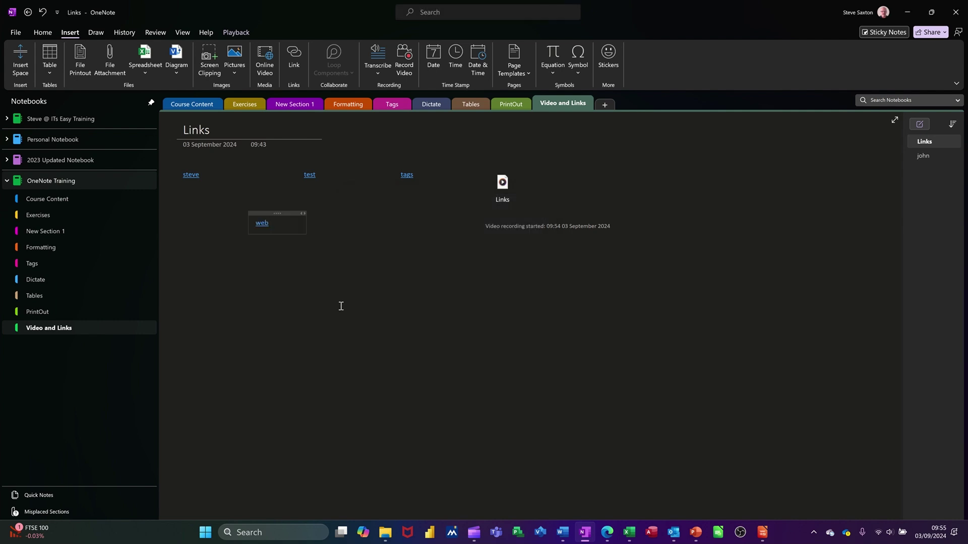
pyautogui.click(261, 223)
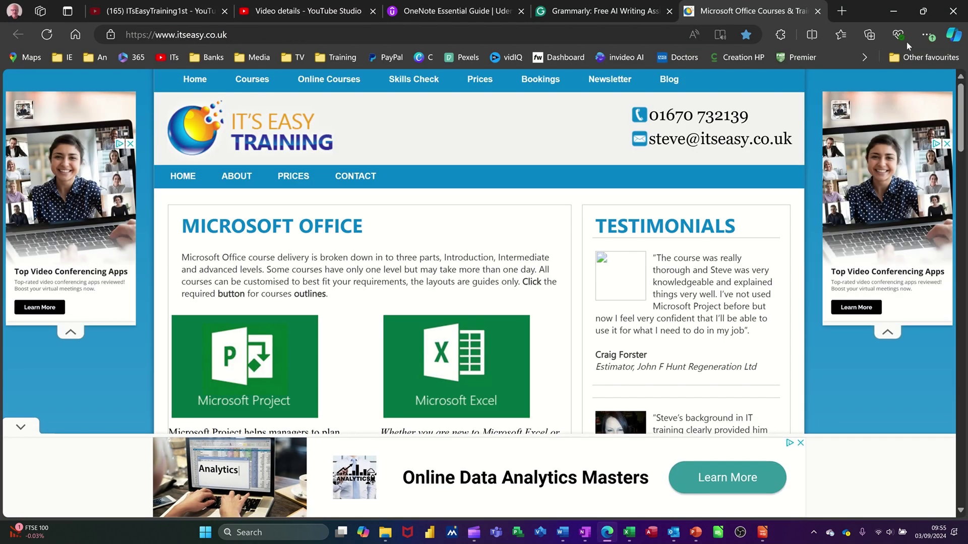
pyautogui.click(900, 11)
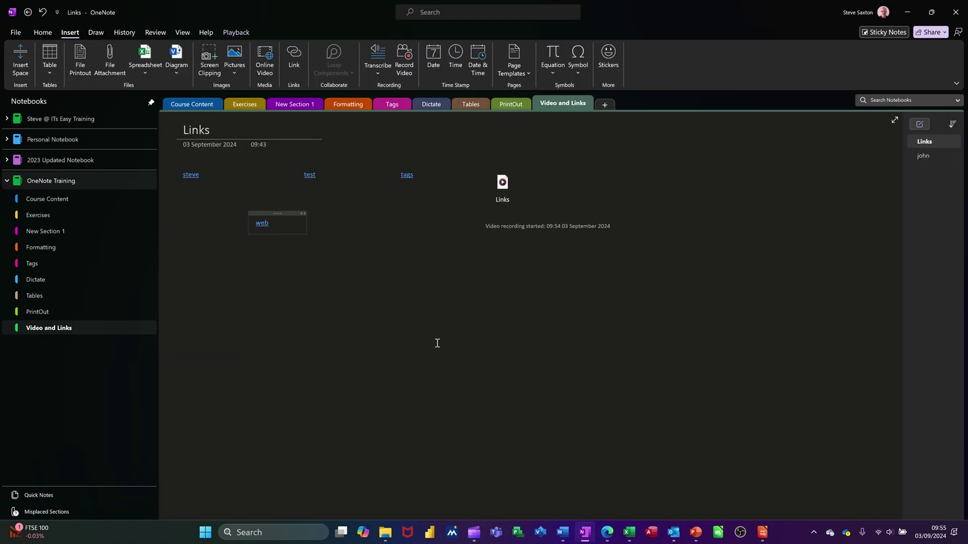